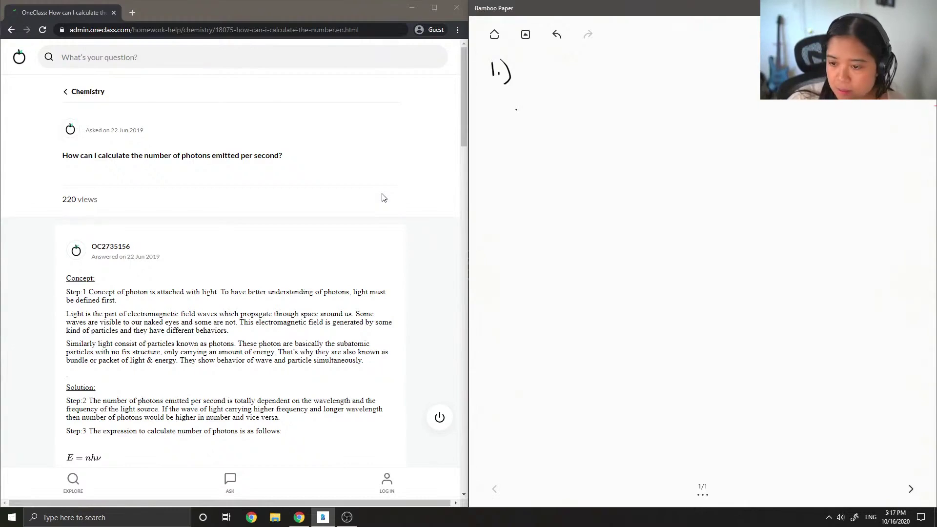
Handwrite 'To calculate # of photons (n)' in black with the formula E = nhc/λ beneath it
click(384, 197)
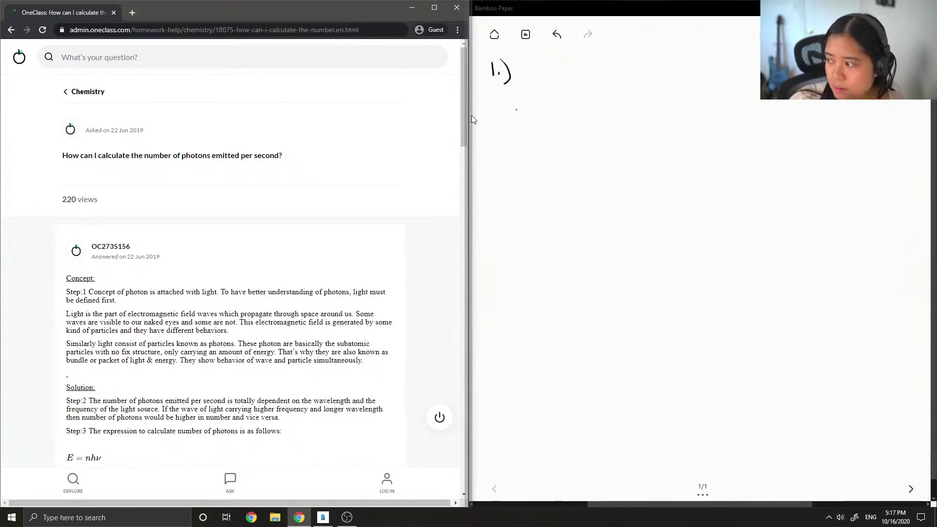
mouse_move(493, 123)
mouse_down()
mouse_move(511, 121)
mouse_move(501, 134)
mouse_move(528, 136)
mouse_move(625, 136)
mouse_up()
drag(615, 125, 721, 126)
mouse_move(725, 126)
mouse_down()
mouse_move(746, 125)
mouse_move(741, 133)
mouse_up()
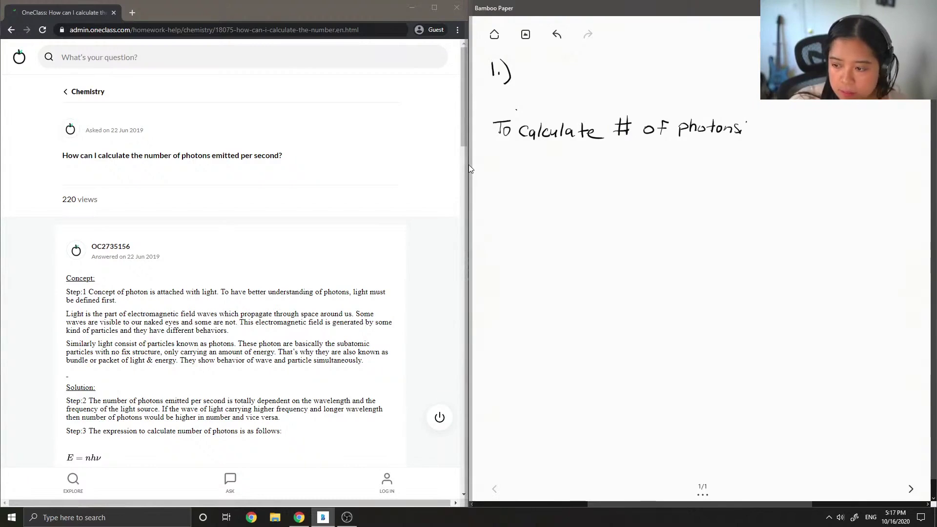
mouse_move(523, 169)
mouse_down()
mouse_move(535, 168)
mouse_move(522, 188)
mouse_move(536, 187)
mouse_move(535, 178)
mouse_up()
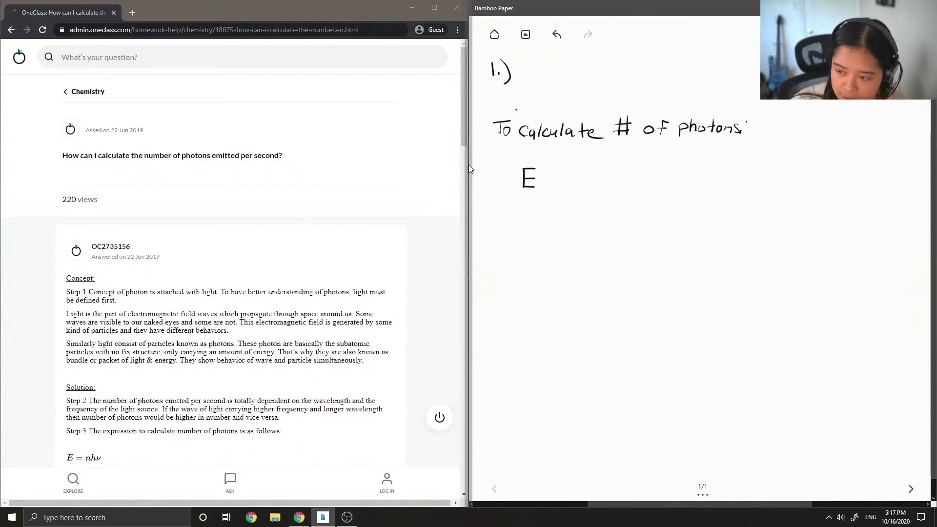
click(543, 178)
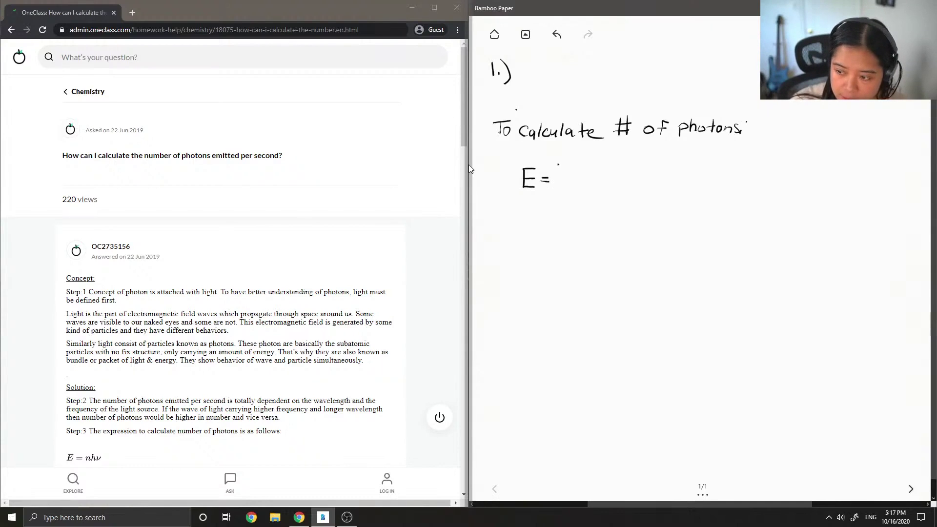
mouse_move(559, 173)
mouse_down()
mouse_move(565, 164)
mouse_move(600, 178)
mouse_move(583, 198)
mouse_move(570, 199)
mouse_up()
click(592, 165)
mouse_move(752, 120)
mouse_down()
mouse_move(749, 139)
mouse_move(772, 139)
mouse_up()
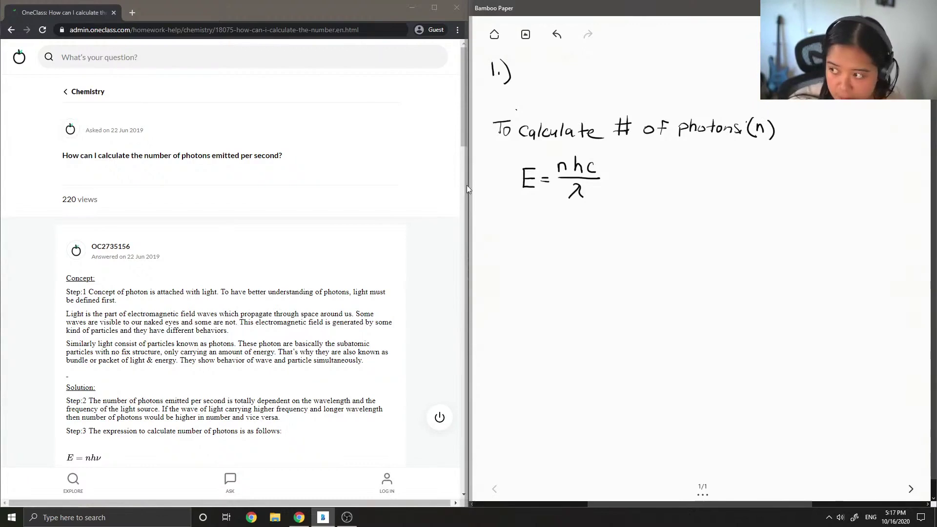
In red, draw an arrow to E and label it 'Energy of one photon', erasing the word 'released'
click(849, 34)
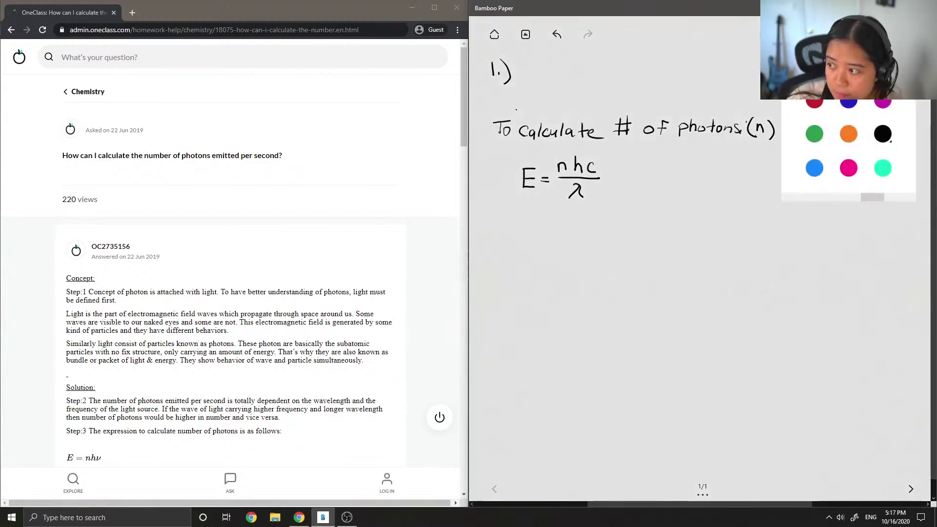
click(468, 213)
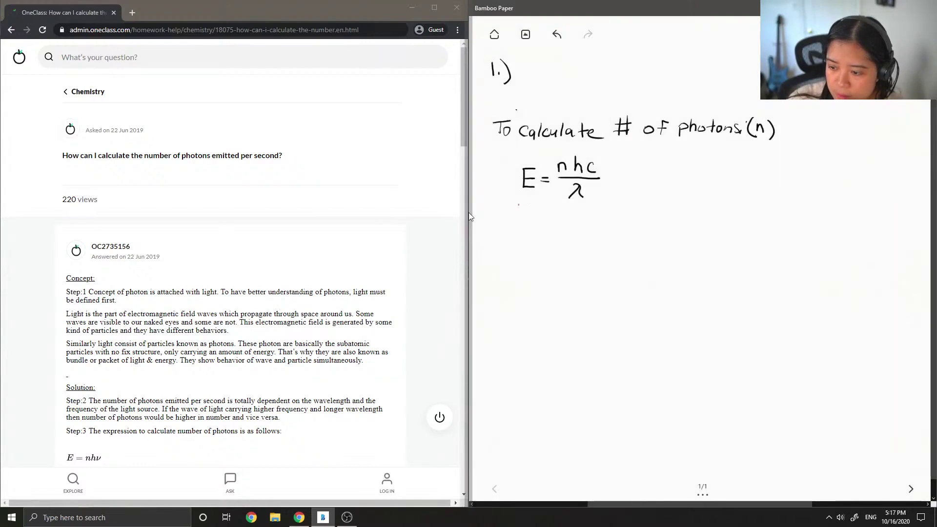
mouse_move(519, 206)
mouse_down()
mouse_move(530, 207)
mouse_move(525, 200)
mouse_up()
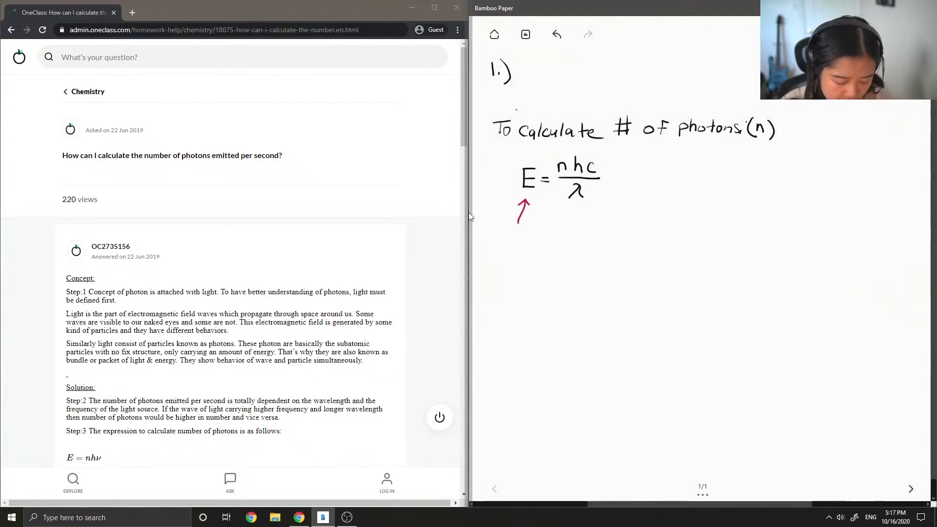
mouse_move(486, 232)
mouse_down()
mouse_move(492, 241)
mouse_move(515, 237)
mouse_move(519, 249)
mouse_move(544, 238)
mouse_move(554, 247)
mouse_up()
mouse_move(555, 235)
mouse_down()
mouse_move(556, 248)
mouse_move(591, 253)
mouse_up()
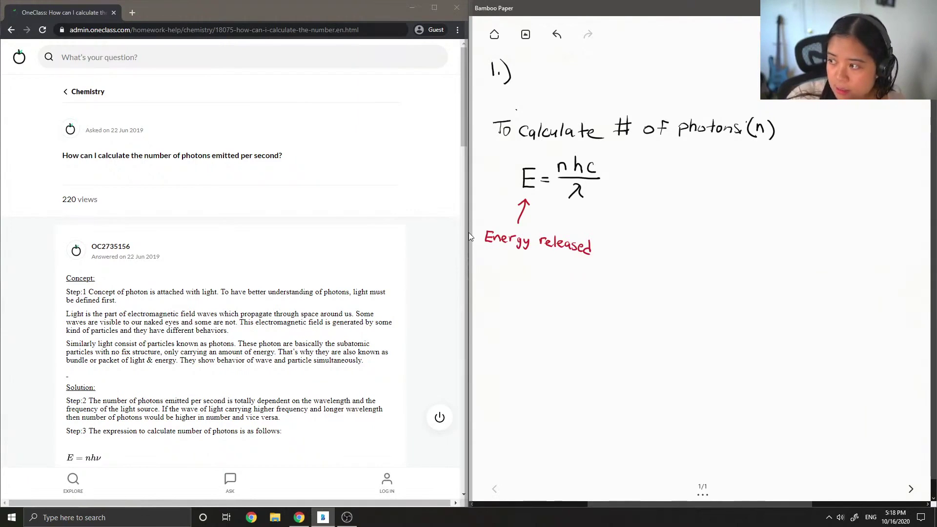
mouse_move(559, 248)
mouse_down()
mouse_move(539, 241)
mouse_move(567, 236)
mouse_move(578, 256)
mouse_move(597, 258)
mouse_up()
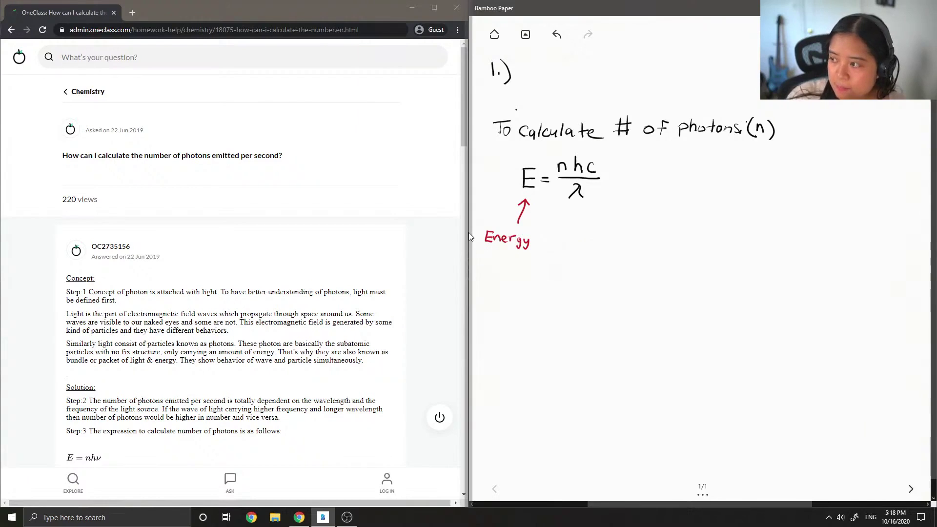
click(849, 34)
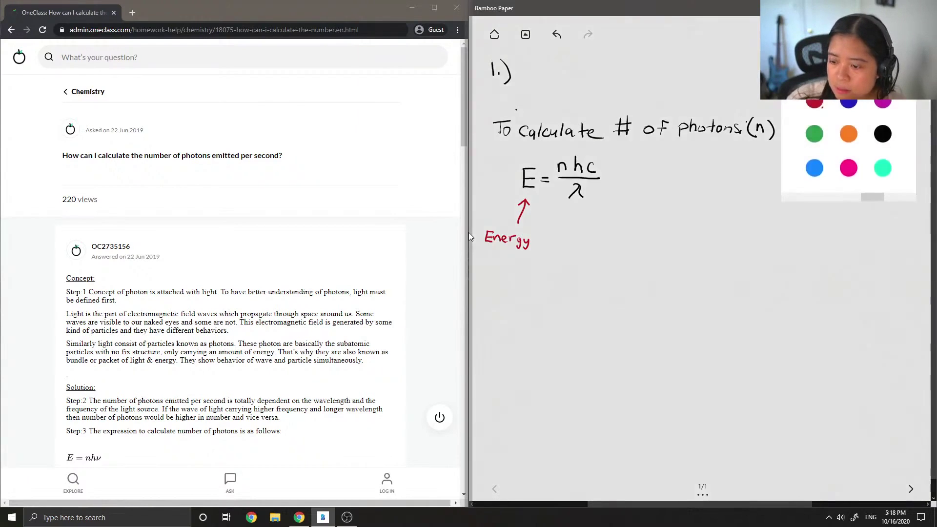
click(849, 168)
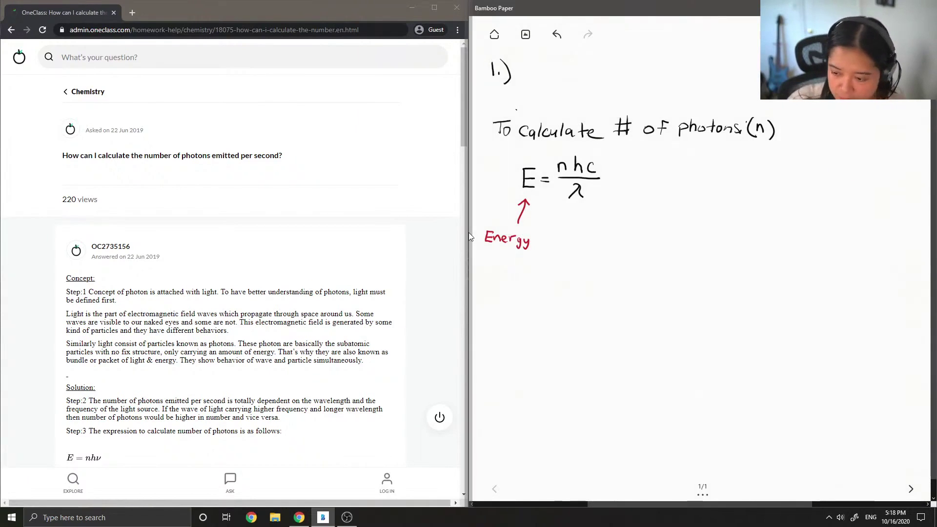
mouse_move(493, 259)
mouse_down()
mouse_move(537, 269)
mouse_move(500, 280)
mouse_move(499, 291)
mouse_up()
mouse_move(498, 277)
mouse_down()
mouse_move(509, 288)
mouse_move(538, 286)
mouse_up()
In dark blue, draw an arrow to λ and label it 'wavelength (nm or m)'
click(849, 34)
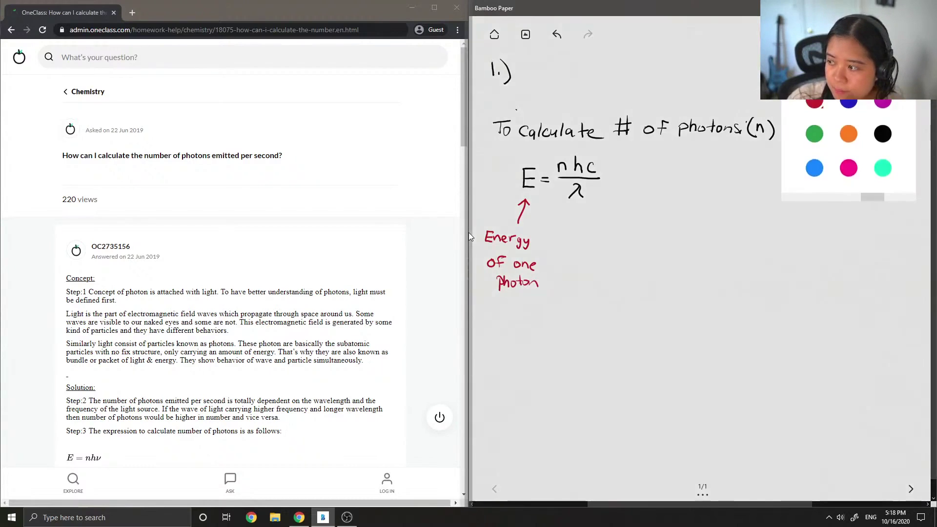
click(848, 103)
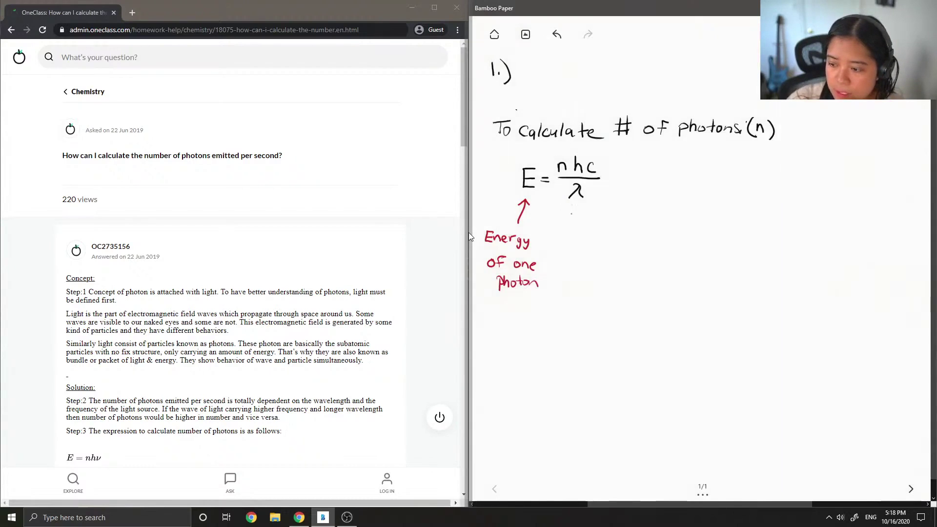
mouse_move(572, 214)
mouse_down()
mouse_move(582, 211)
mouse_move(571, 248)
mouse_move(592, 241)
mouse_up()
drag(593, 245, 623, 254)
drag(620, 246, 631, 255)
drag(631, 250, 638, 255)
mouse_move(579, 255)
mouse_down()
mouse_move(577, 270)
mouse_move(614, 265)
mouse_move(632, 274)
mouse_up()
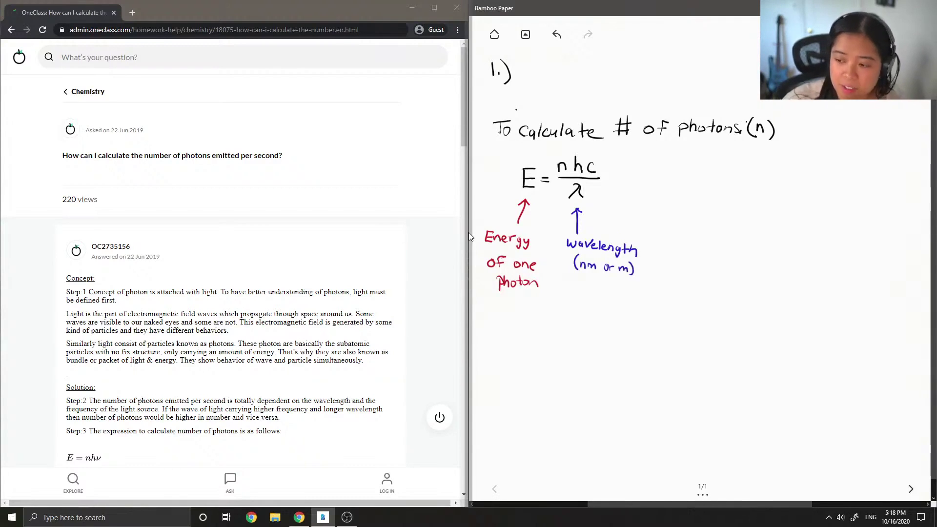
In green, arrow h and write 'Planck's Cte (6.626 x 10^-34 J·s)', erasing a mistaken digit
click(849, 34)
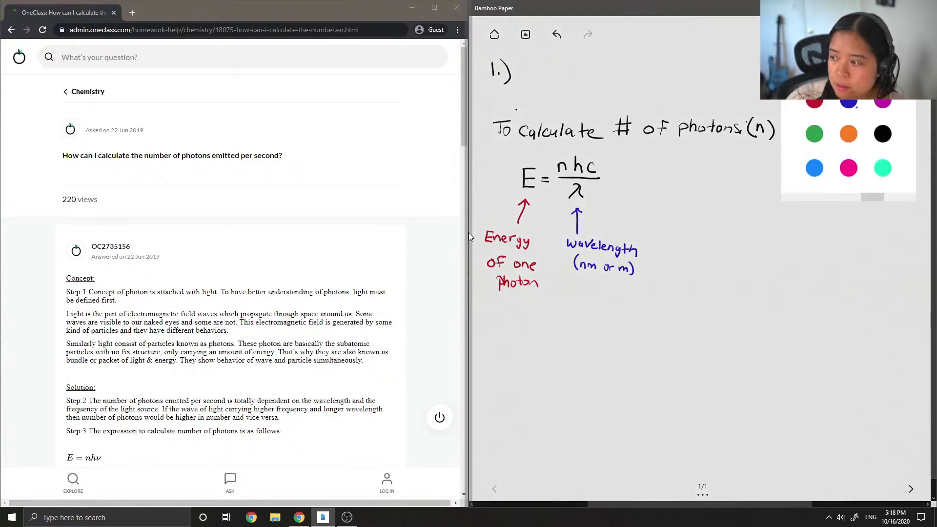
click(882, 133)
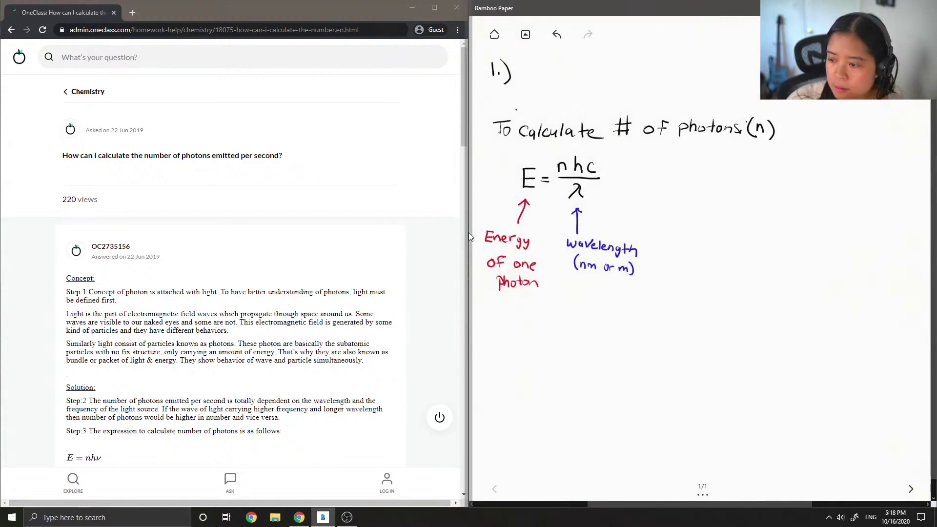
mouse_move(585, 152)
mouse_down()
mouse_move(642, 144)
mouse_move(661, 155)
mouse_move(729, 154)
mouse_up()
drag(737, 144, 746, 157)
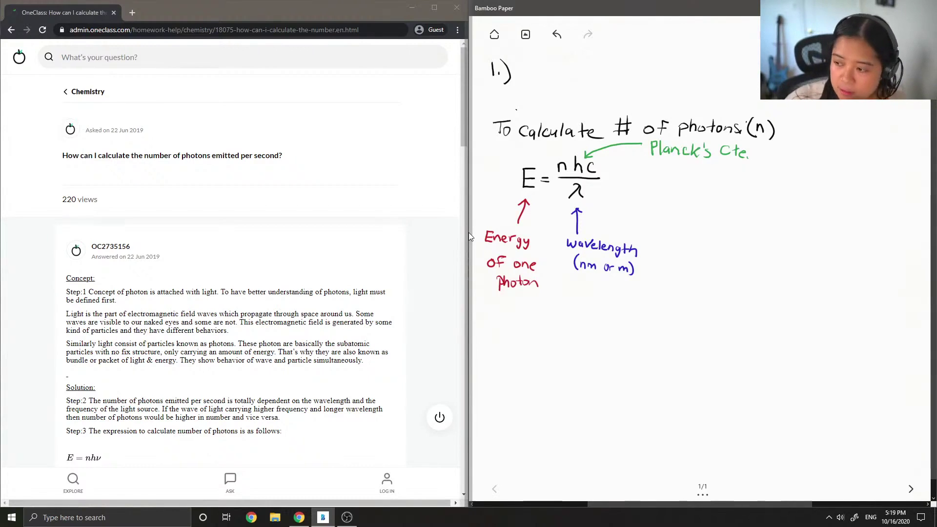
drag(680, 160, 680, 174)
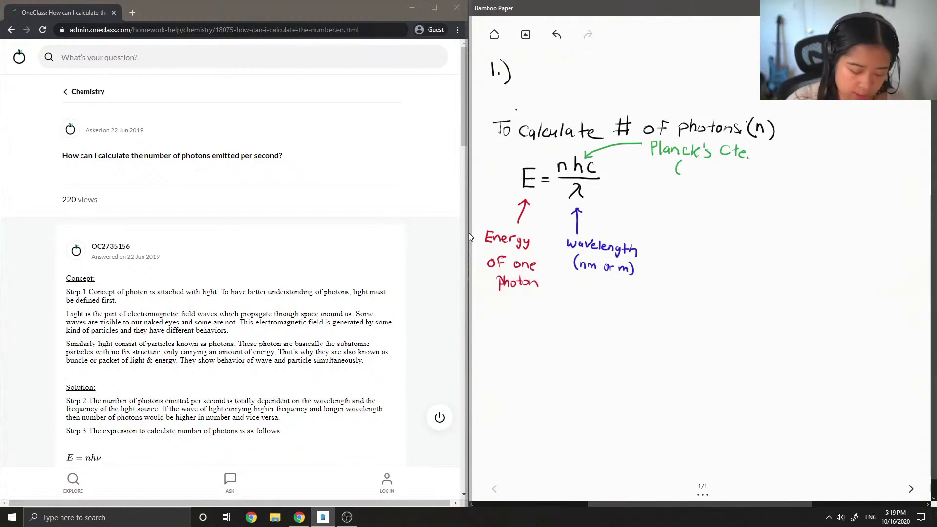
drag(693, 164, 687, 170)
click(698, 171)
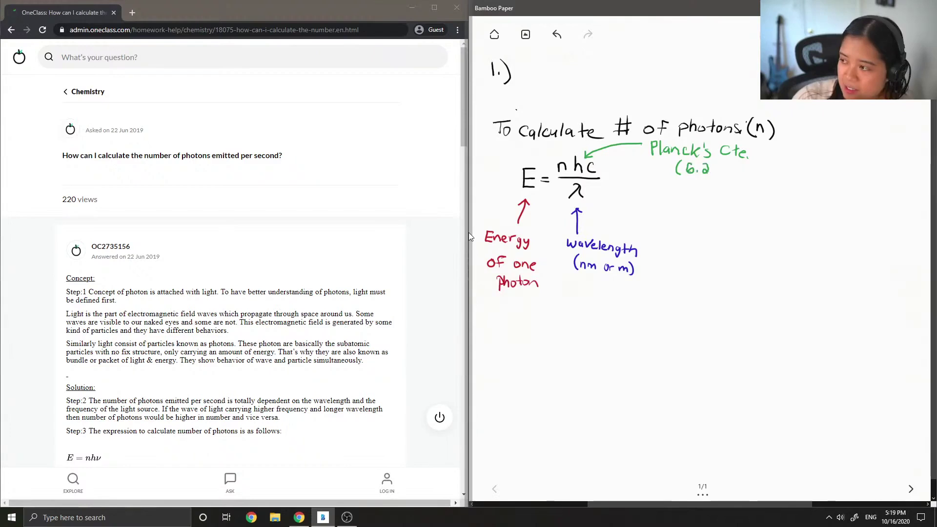
mouse_move(714, 168)
mouse_down()
mouse_move(701, 172)
mouse_move(725, 172)
mouse_up()
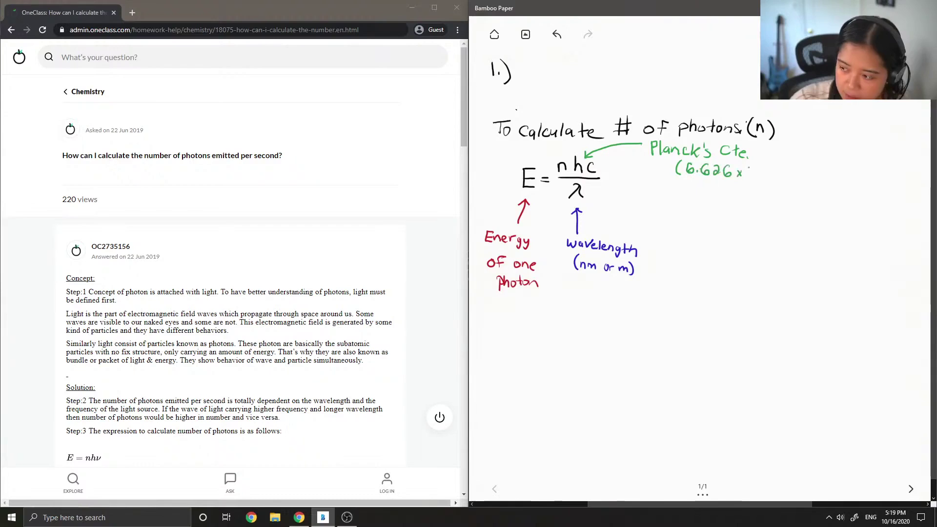
drag(759, 166, 811, 191)
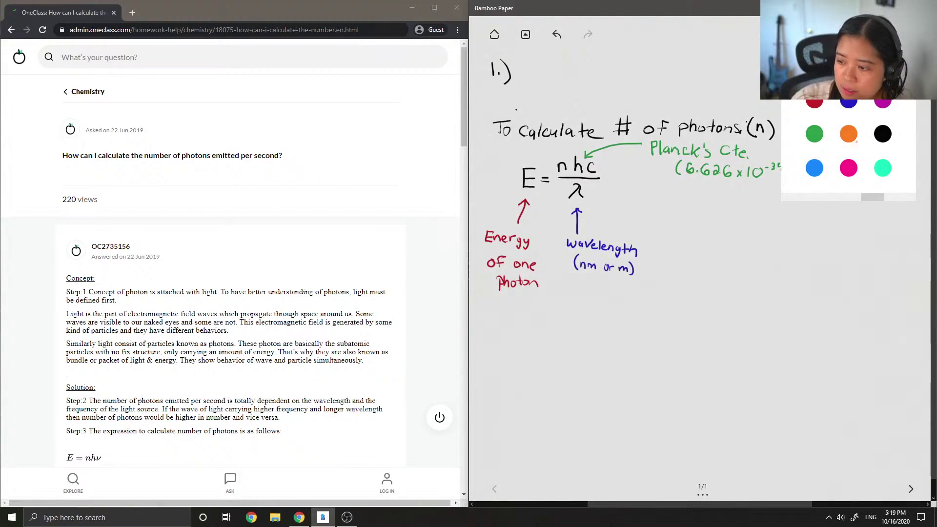
In orange, point an arrow at c and write 'Speed of light (3.0 x 10^8 m/s)'
click(849, 135)
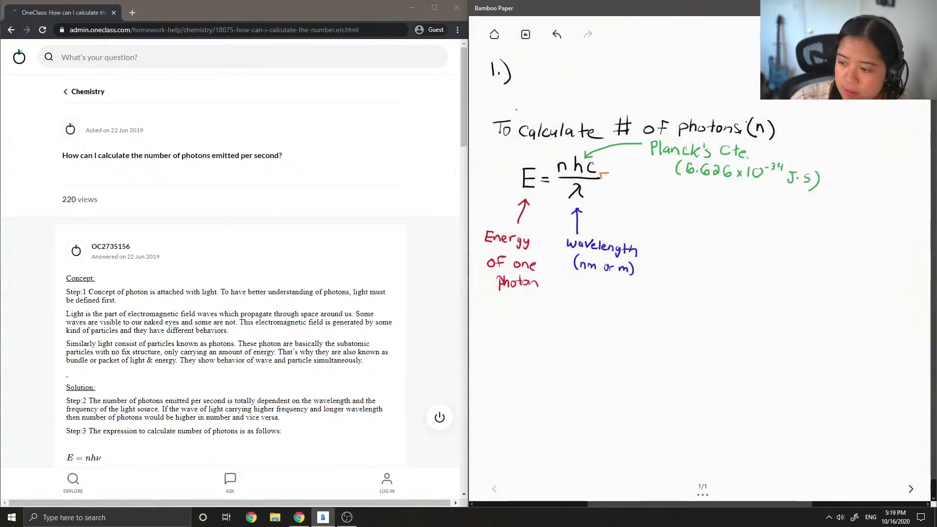
mouse_move(603, 174)
mouse_down()
mouse_move(651, 198)
mouse_move(683, 198)
mouse_up()
mouse_move(688, 189)
mouse_down()
mouse_move(683, 201)
mouse_move(756, 207)
mouse_up()
drag(751, 202, 761, 201)
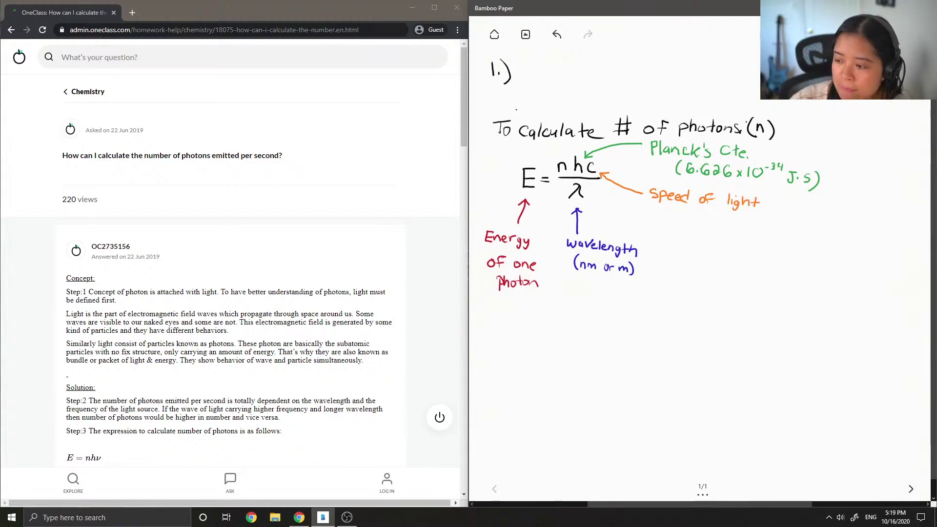
mouse_move(665, 207)
mouse_down()
mouse_move(663, 228)
mouse_move(673, 215)
mouse_move(672, 224)
mouse_move(712, 228)
mouse_up()
mouse_move(711, 220)
mouse_down()
mouse_move(703, 228)
mouse_move(727, 231)
mouse_move(741, 217)
mouse_up()
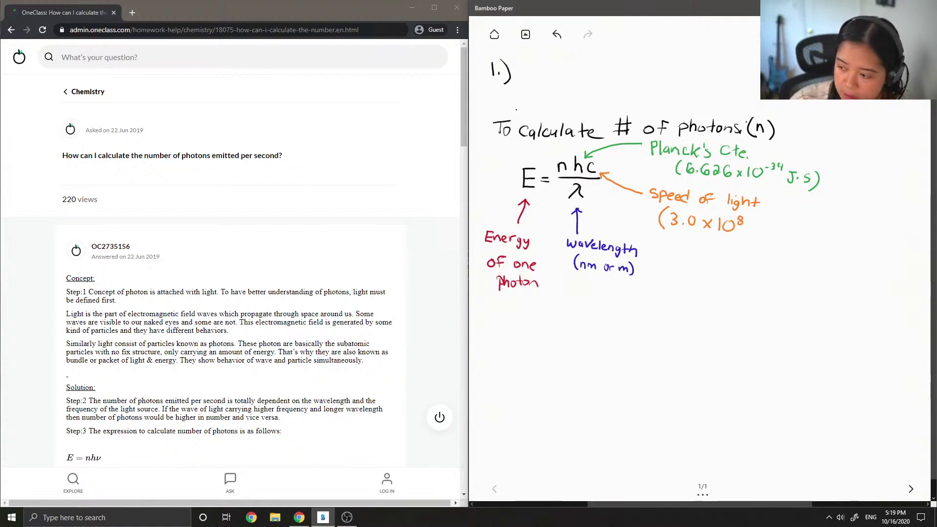
mouse_move(753, 225)
mouse_down()
mouse_move(768, 229)
mouse_move(758, 243)
mouse_move(768, 250)
mouse_up()
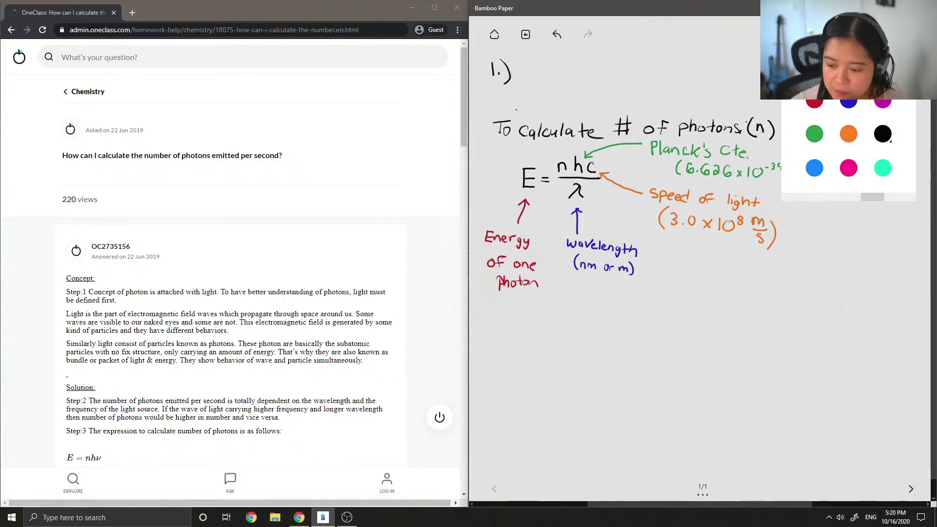
In black, write 'If given power of bulb (P) → watts = work/time (J s⁻¹)' below the labels
click(883, 134)
drag(502, 324, 501, 330)
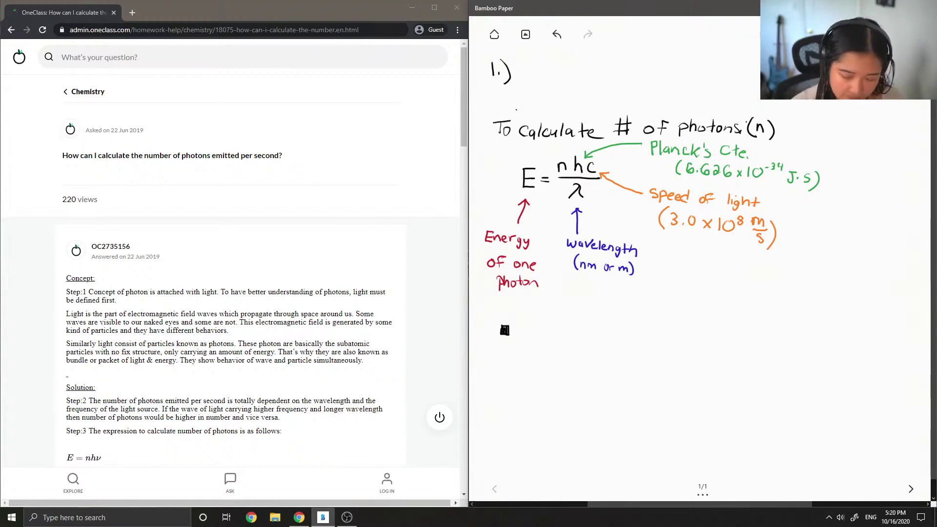
mouse_move(522, 324)
mouse_down()
mouse_move(546, 324)
mouse_move(561, 330)
mouse_move(557, 340)
mouse_move(573, 328)
mouse_move(658, 333)
mouse_move(681, 321)
mouse_move(698, 335)
mouse_up()
mouse_move(702, 321)
mouse_down()
mouse_move(705, 336)
mouse_move(731, 325)
mouse_up()
mouse_move(716, 331)
mouse_down()
mouse_move(743, 335)
mouse_move(749, 326)
mouse_move(758, 336)
mouse_move(780, 326)
mouse_up()
drag(785, 327, 776, 339)
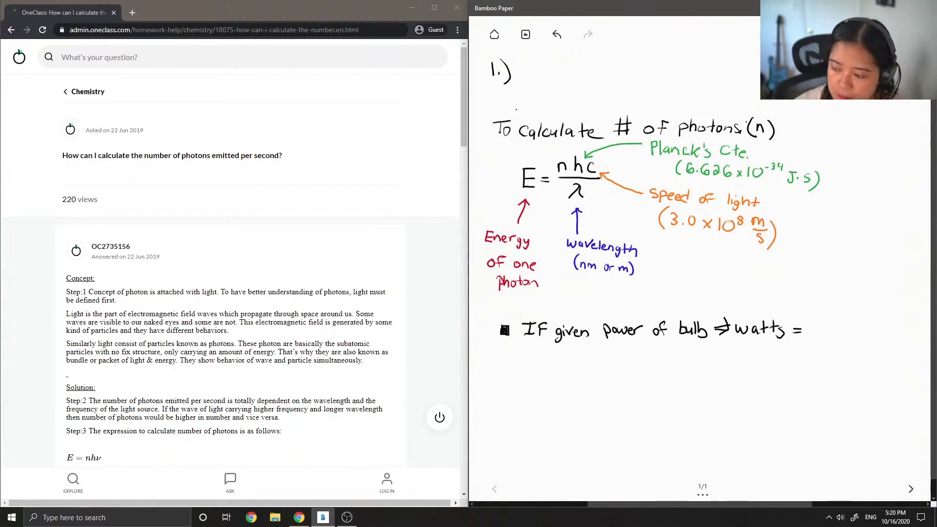
mouse_move(809, 316)
mouse_down()
mouse_move(844, 314)
mouse_move(846, 322)
mouse_move(814, 328)
mouse_move(842, 326)
mouse_move(816, 341)
mouse_move(846, 341)
mouse_up()
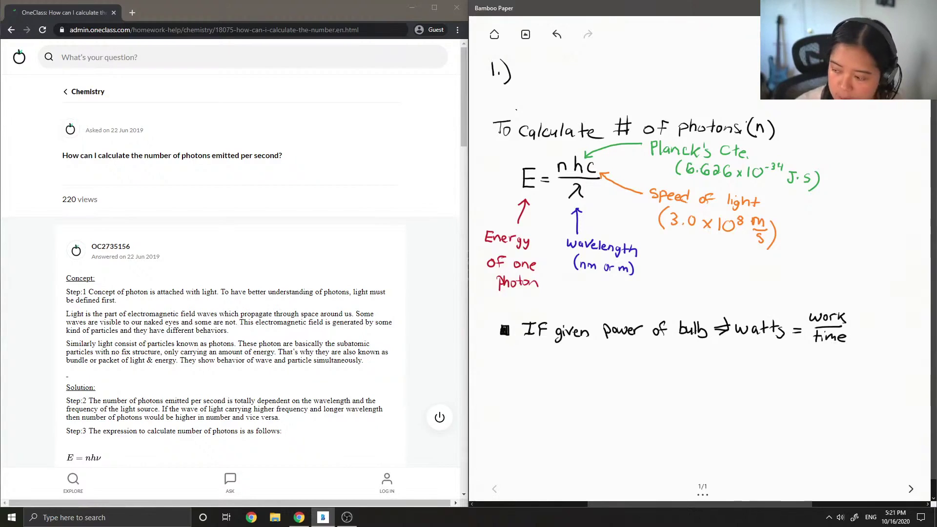
mouse_move(863, 319)
mouse_down()
mouse_move(862, 337)
mouse_move(896, 344)
mouse_up()
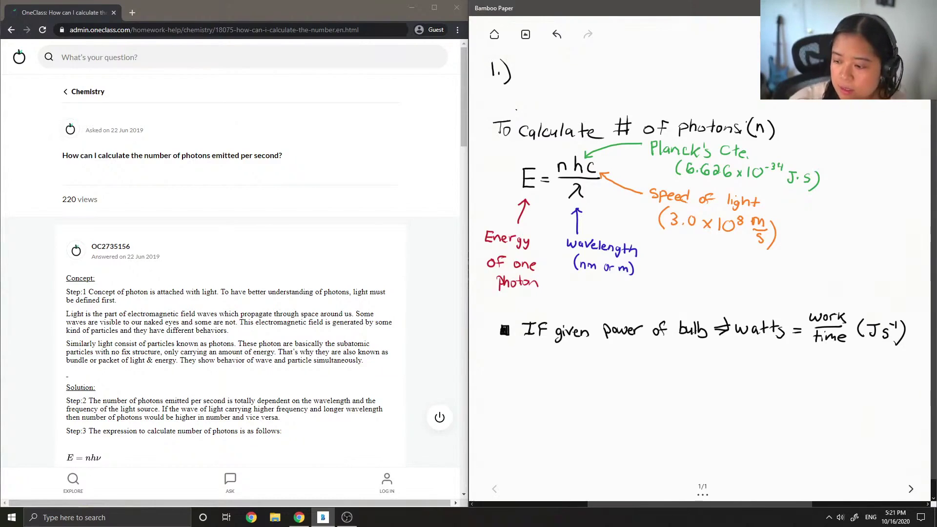
mouse_move(625, 339)
mouse_down()
mouse_move(619, 355)
mouse_move(630, 350)
mouse_move(640, 361)
mouse_up()
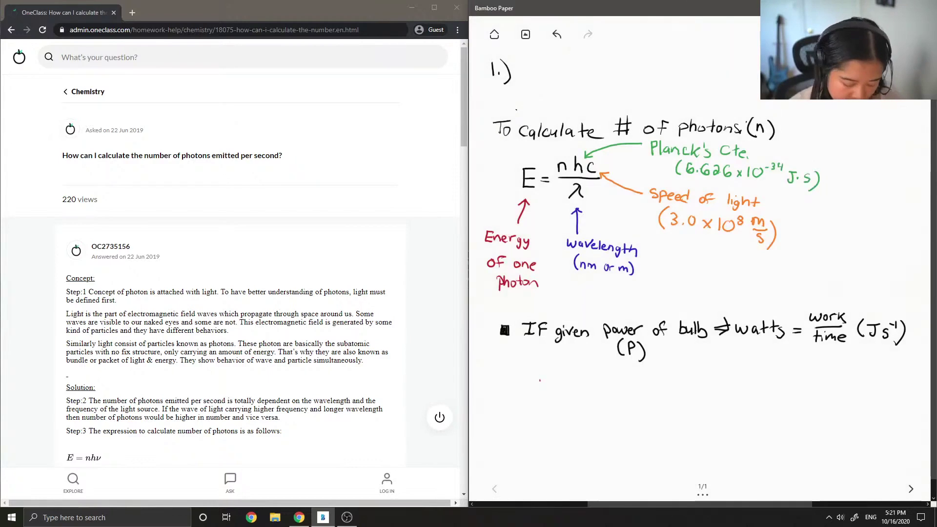
In red, write n = P/E = (Js⁻¹)/J and start the line below with ⇒ n =
mouse_move(539, 389)
mouse_down()
mouse_move(565, 385)
mouse_move(577, 364)
mouse_move(592, 380)
mouse_move(580, 396)
mouse_up()
drag(580, 396, 604, 381)
drag(596, 385, 605, 385)
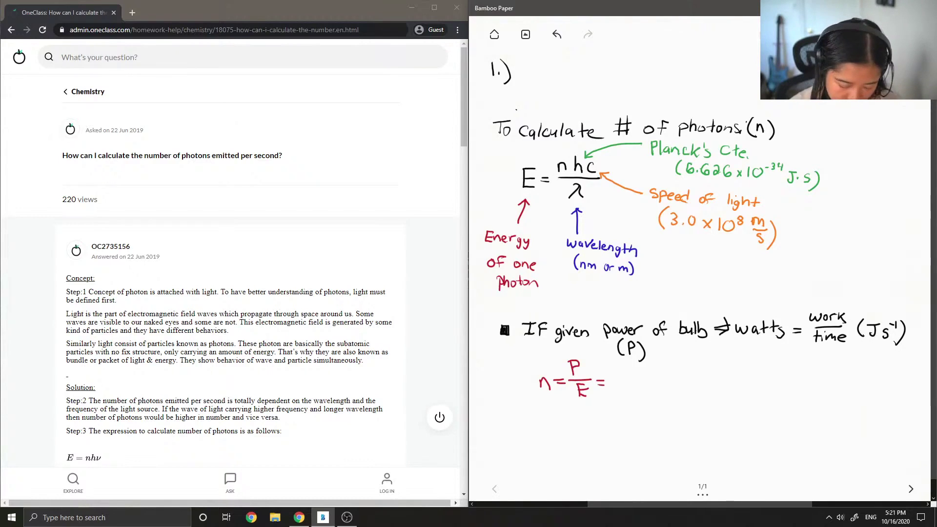
mouse_move(610, 362)
mouse_down()
mouse_move(607, 375)
mouse_move(627, 363)
mouse_move(616, 376)
mouse_move(641, 368)
mouse_up()
mouse_move(644, 365)
mouse_down()
mouse_move(649, 382)
mouse_move(633, 384)
mouse_move(656, 384)
mouse_move(631, 396)
mouse_up()
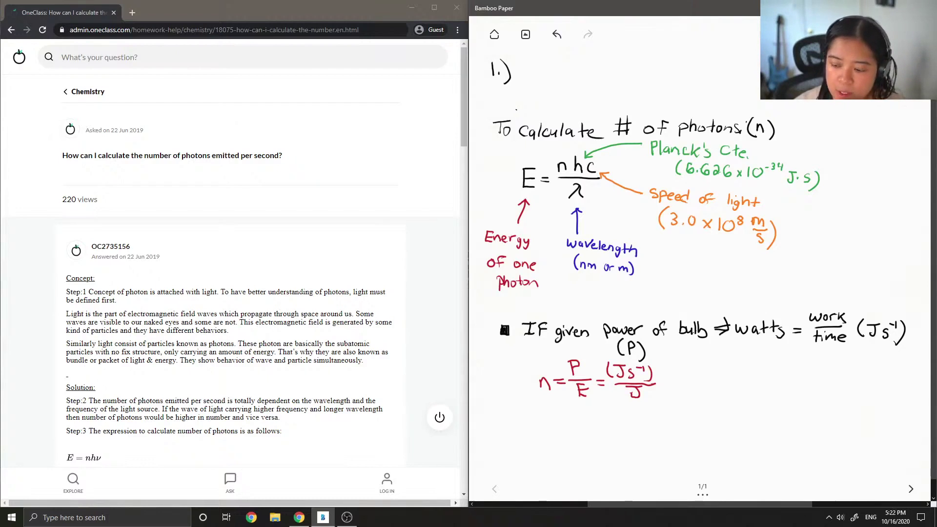
drag(535, 423, 546, 423)
mouse_move(535, 427)
mouse_down()
mouse_move(545, 426)
mouse_move(541, 434)
mouse_move(579, 428)
mouse_up()
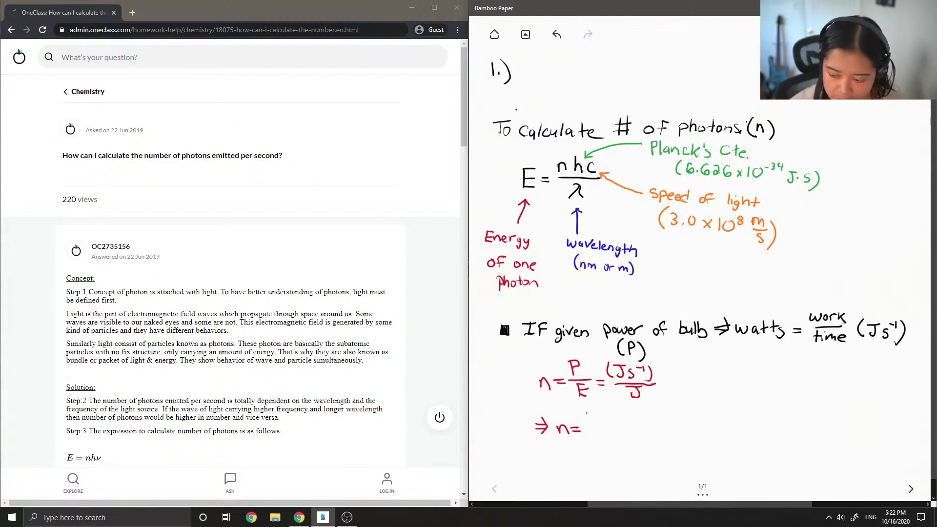
Write Pλ/hc in red after '⇒ n =' to complete the derivation
mouse_move(587, 413)
mouse_down()
mouse_move(610, 423)
mouse_move(591, 429)
mouse_move(623, 427)
mouse_move(600, 434)
mouse_move(618, 445)
mouse_up()
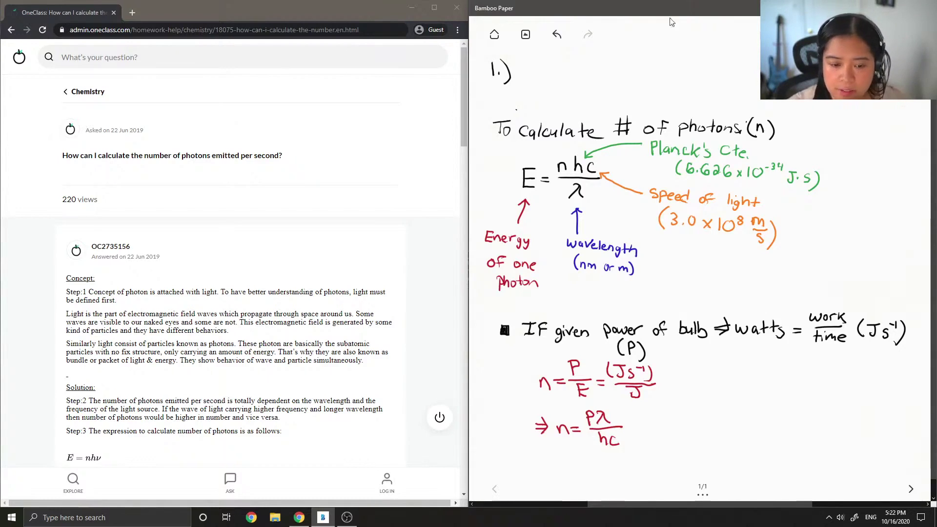
scroll(334, 238, down, 3)
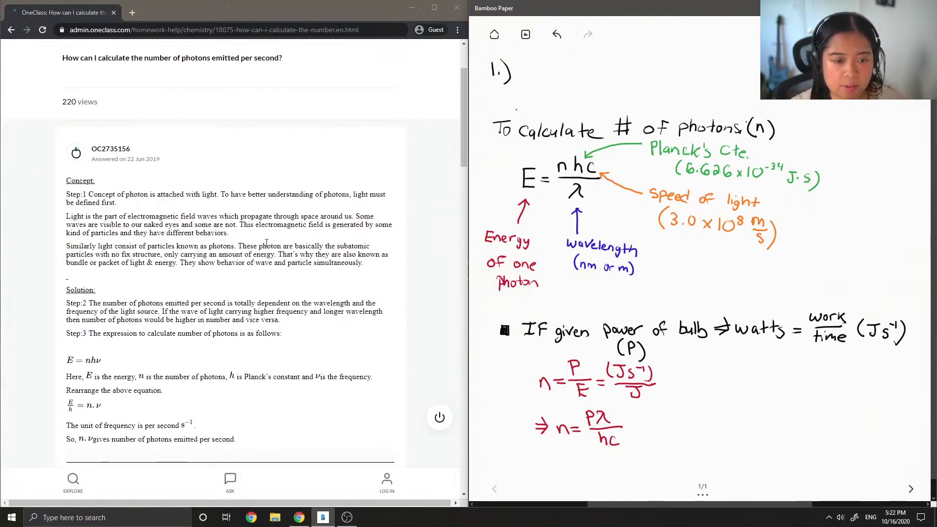
scroll(238, 243, up, 1)
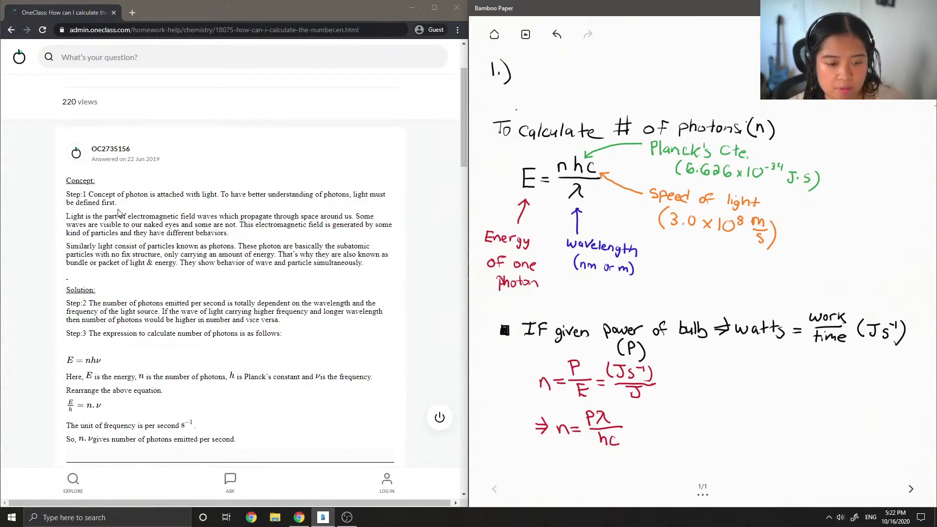
scroll(119, 211, down, 1)
scroll(103, 193, up, 1)
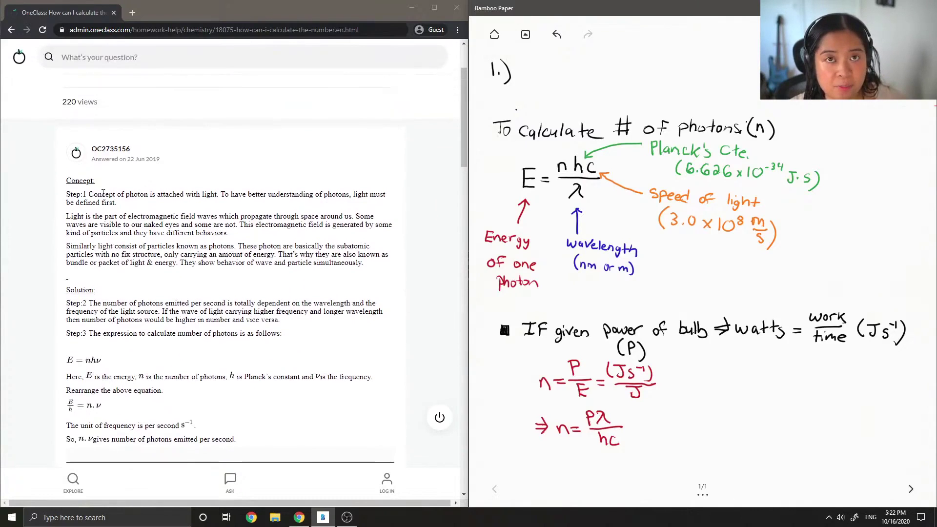
scroll(103, 193, down, 1)
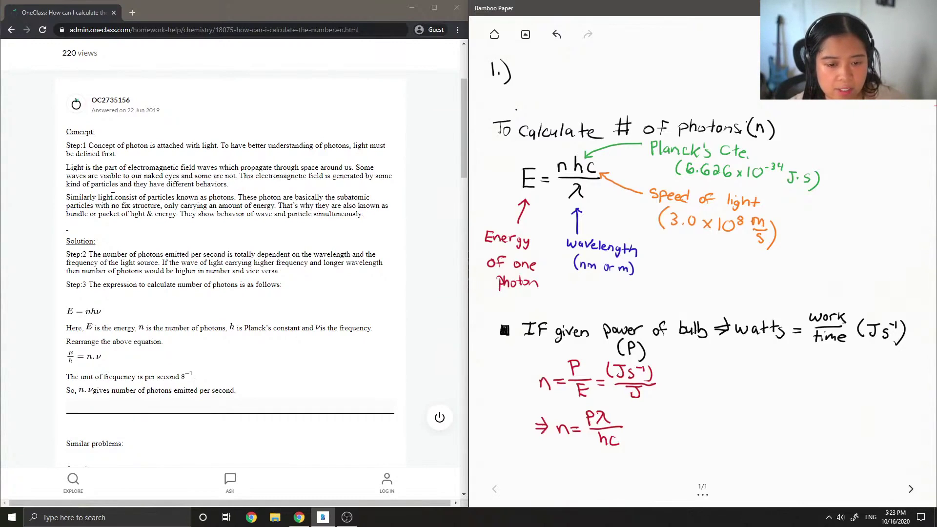
scroll(113, 196, down, 1)
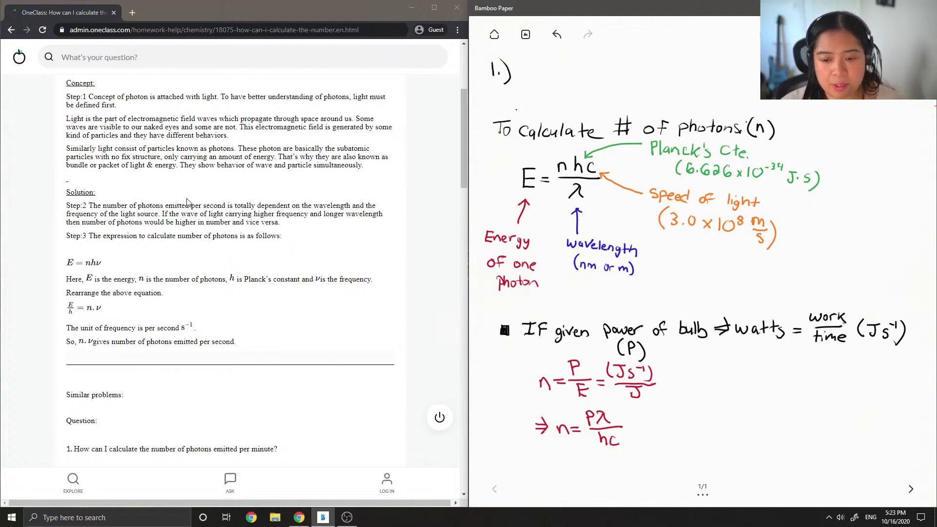
scroll(202, 182, down, 1)
scroll(202, 182, up, 2)
scroll(179, 196, down, 2)
scroll(164, 206, up, 3)
scroll(161, 276, down, 3)
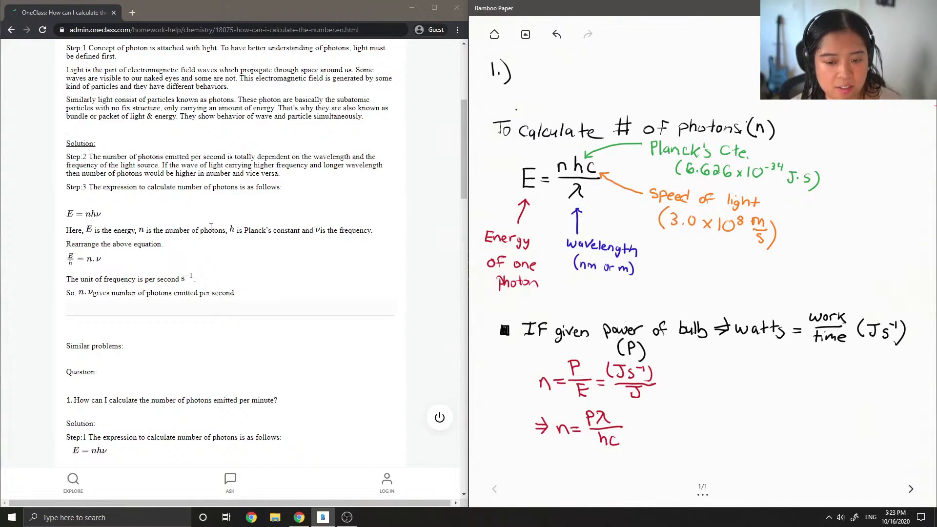
scroll(209, 229, down, 2)
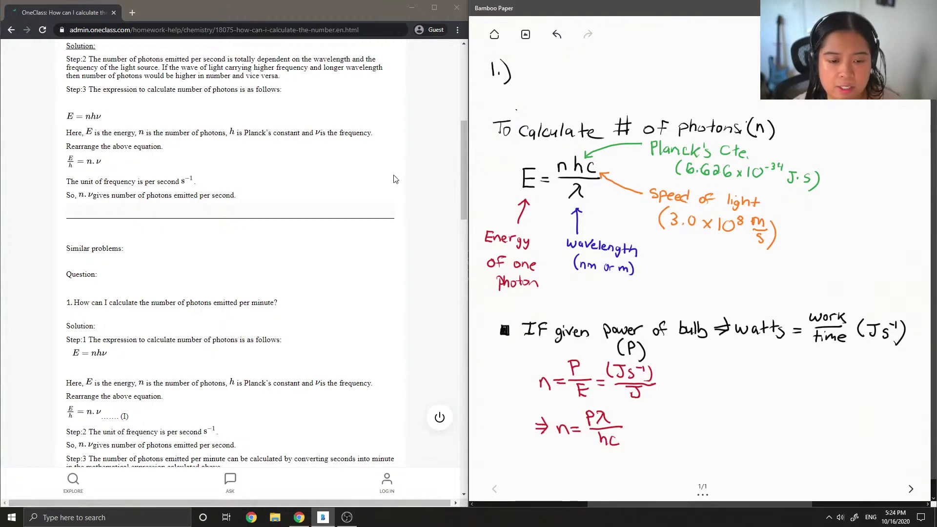
scroll(189, 149, up, 1)
scroll(120, 180, down, 1)
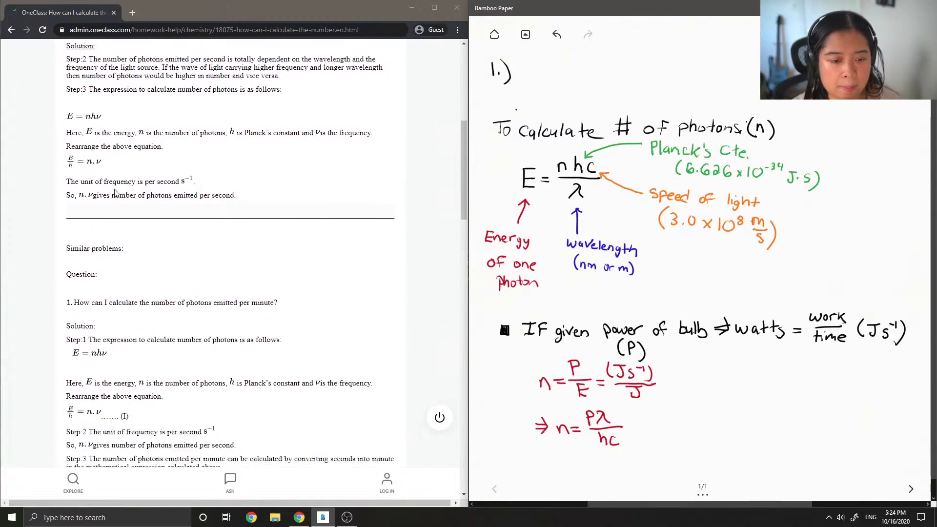
scroll(113, 193, up, 1)
scroll(120, 195, down, 2)
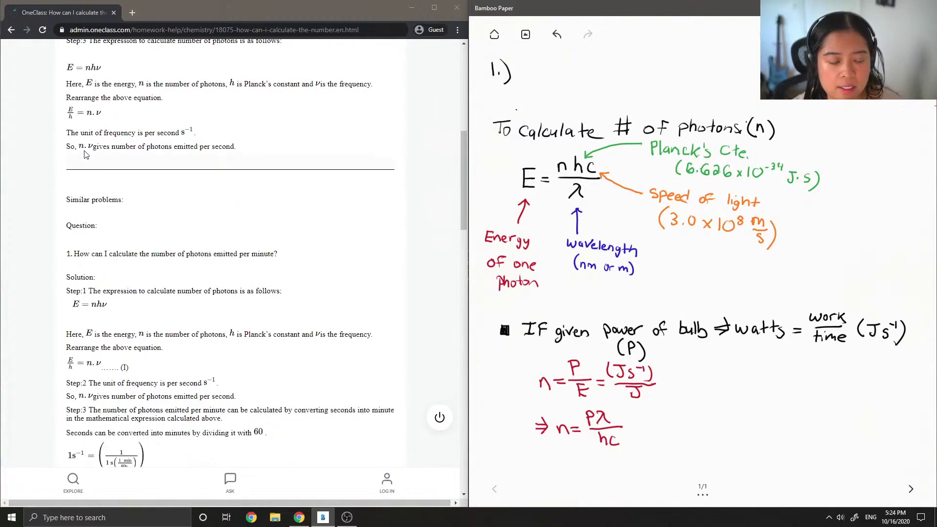
scroll(84, 155, down, 2)
scroll(84, 155, up, 1)
scroll(84, 155, down, 1)
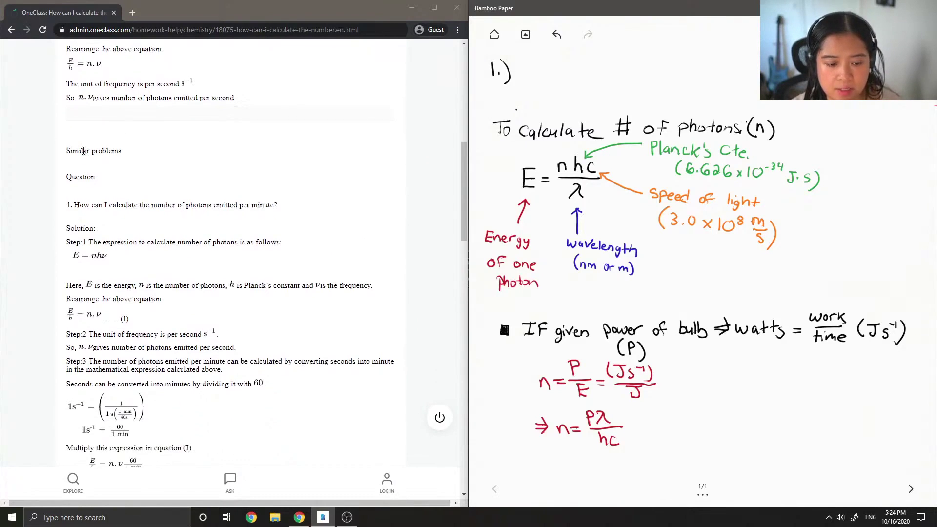
scroll(84, 151, down, 1)
scroll(95, 152, down, 1)
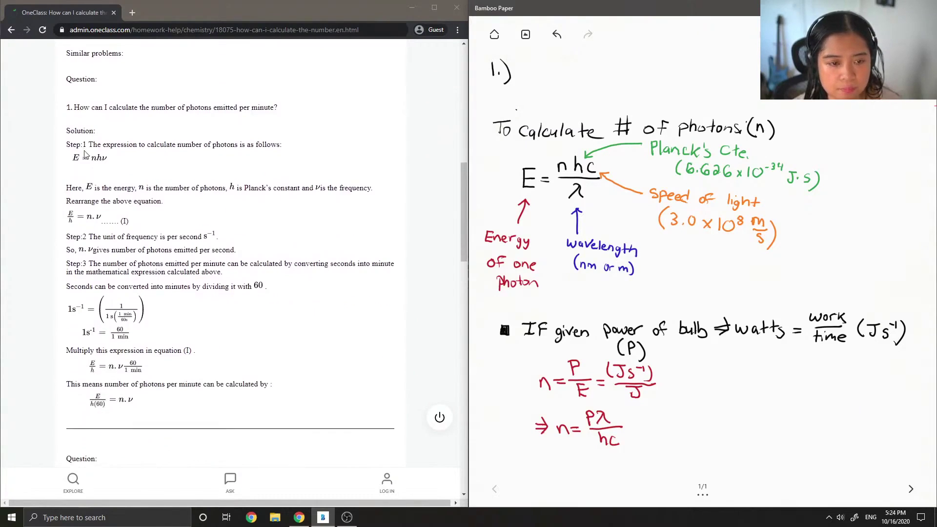
scroll(136, 165, down, 1)
scroll(136, 165, down, 3)
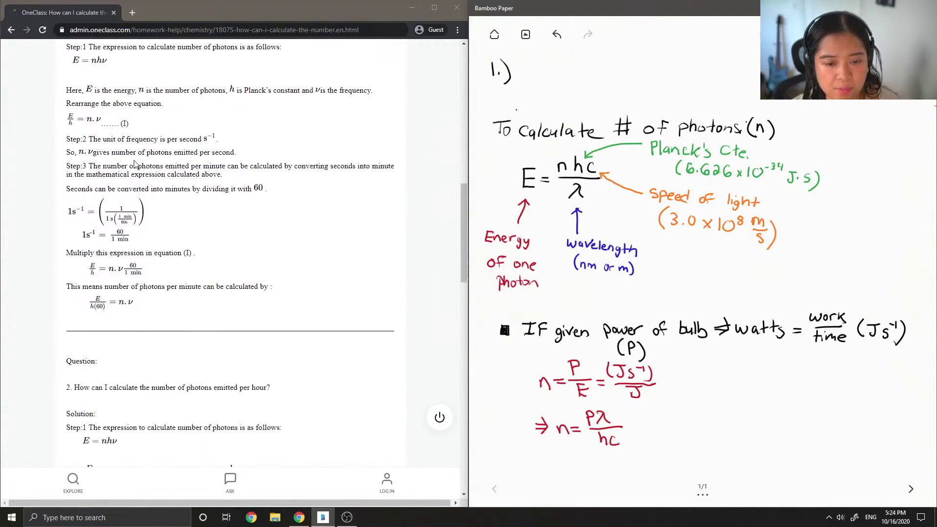
scroll(215, 197, down, 3)
scroll(204, 193, down, 3)
scroll(200, 188, up, 1)
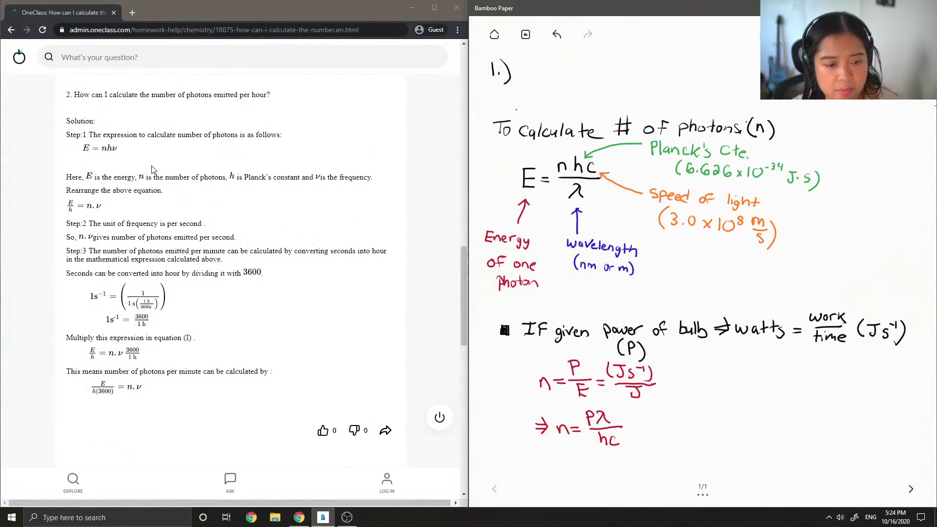
scroll(152, 172, down, 2)
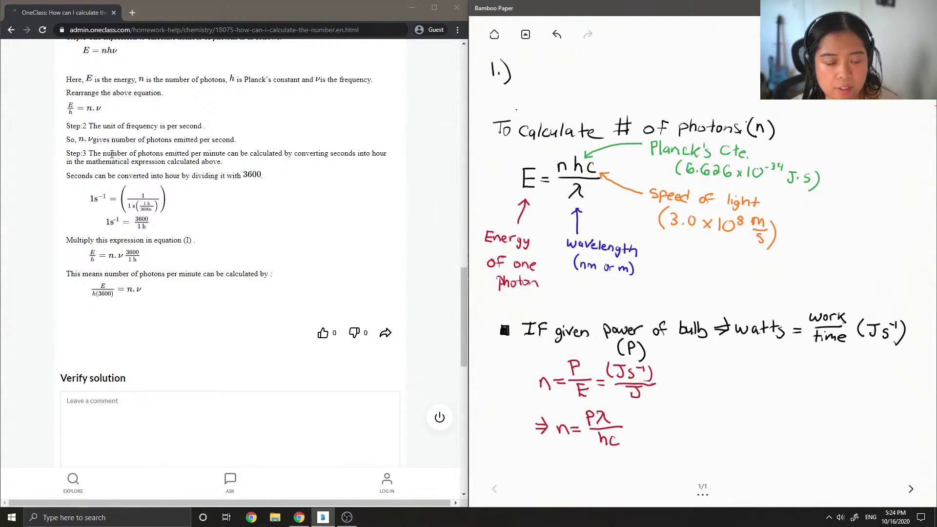
Return to the browser and scroll the OneClass solution down to the Verify solution area
click(112, 155)
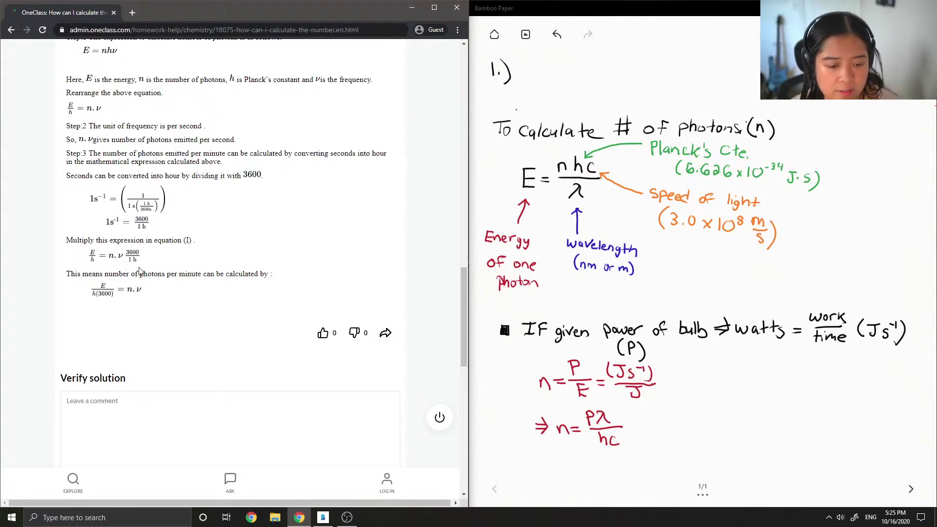
scroll(138, 271, down, 1)
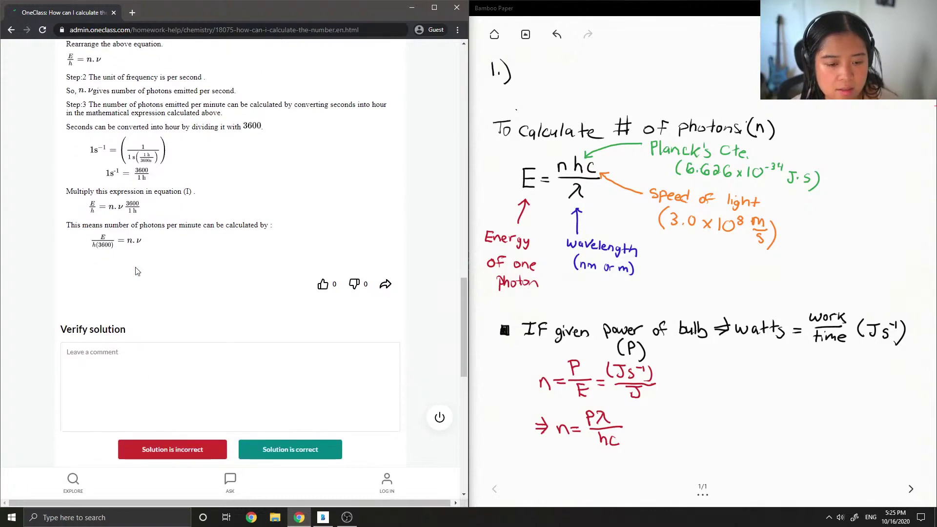
scroll(137, 272, down, 1)
Comment 'Solution is correct' and mark the photon answer as correct
click(170, 326)
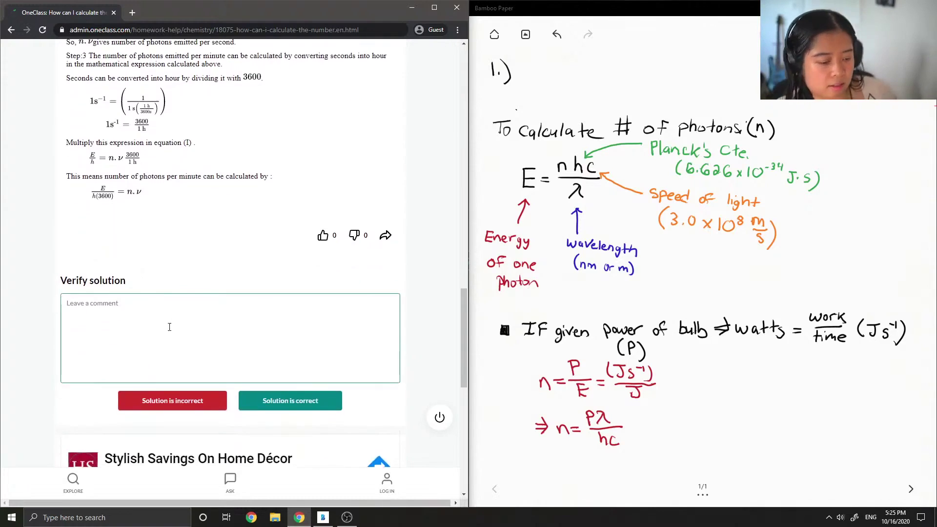
text(Solution)
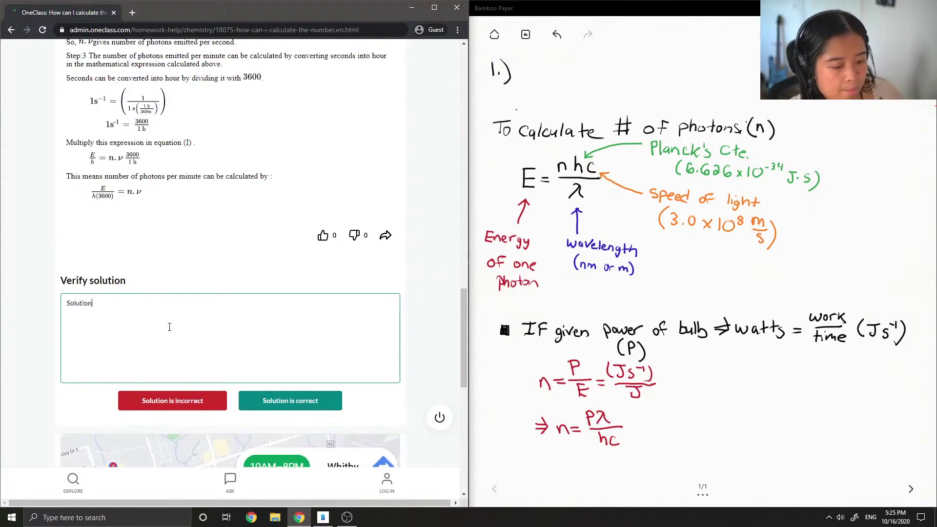
text( is correct!)
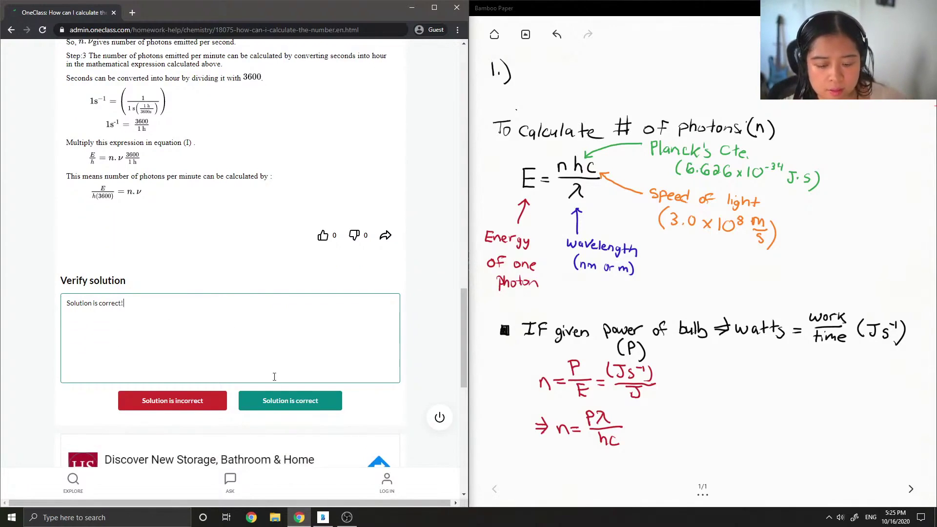
click(280, 405)
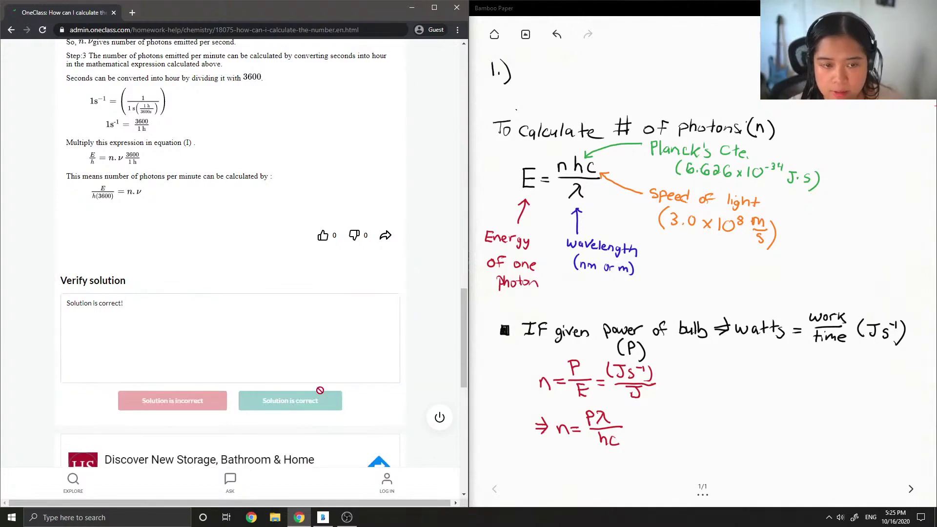